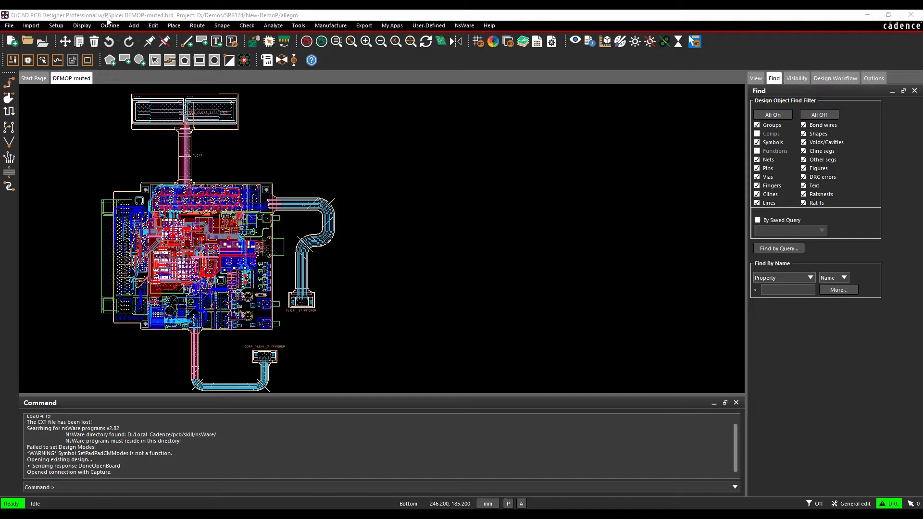
# Step: Load DEMOP-routed.brd into the 3D Canvas with All Layers and All Objects included
pyautogui.click(82, 26)
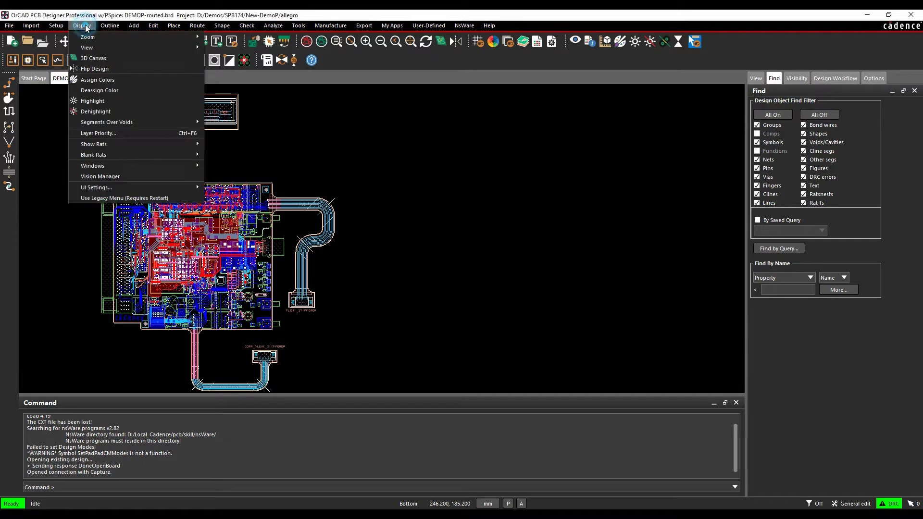
pyautogui.click(93, 60)
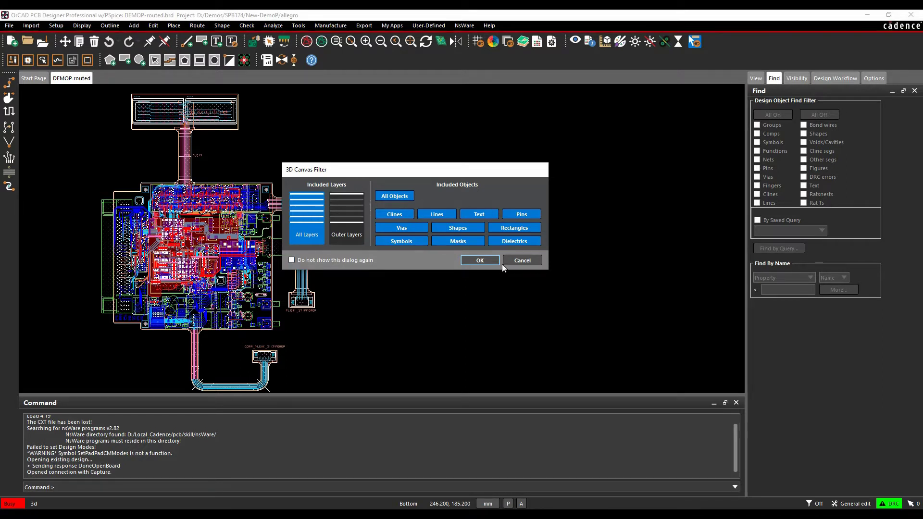
pyautogui.click(474, 261)
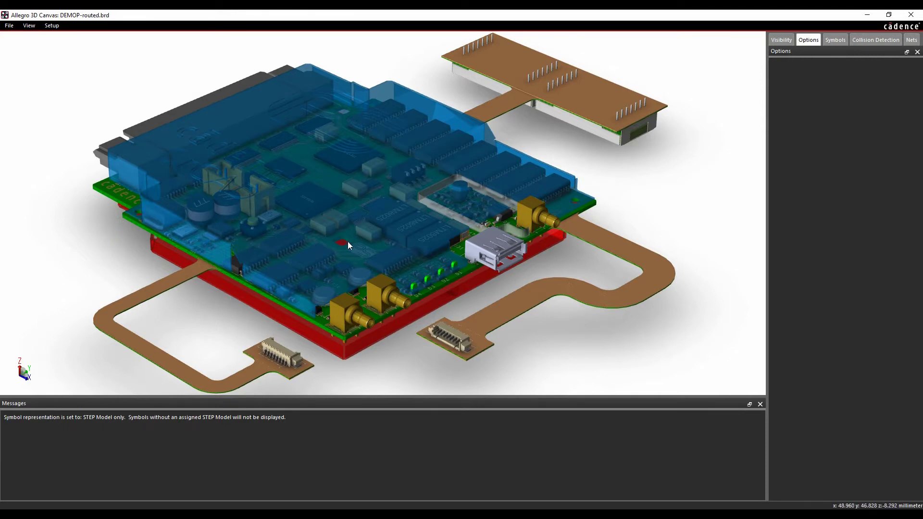
# Step: Zoom the 3D board, then orbit it from a low side view to its top side
pyautogui.scroll(5, 332, 225)
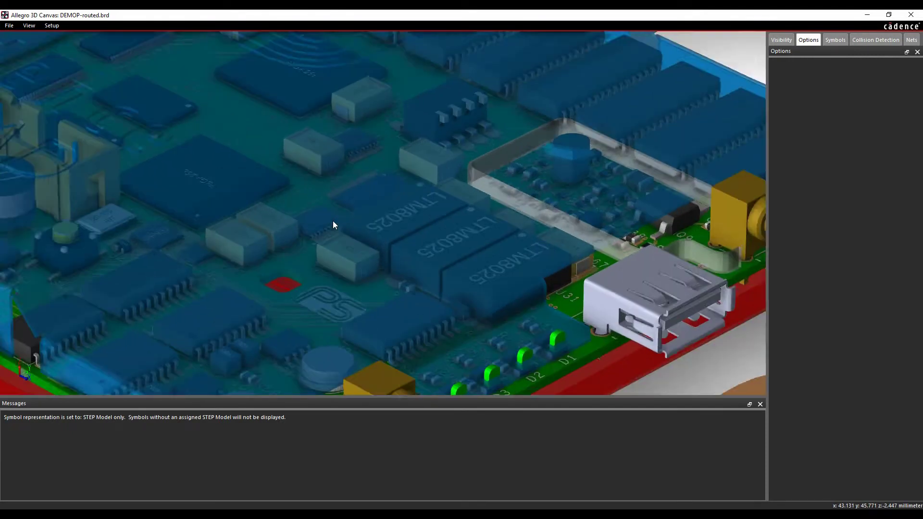
pyautogui.scroll(-8, 332, 225)
pyautogui.scroll(5, 333, 225)
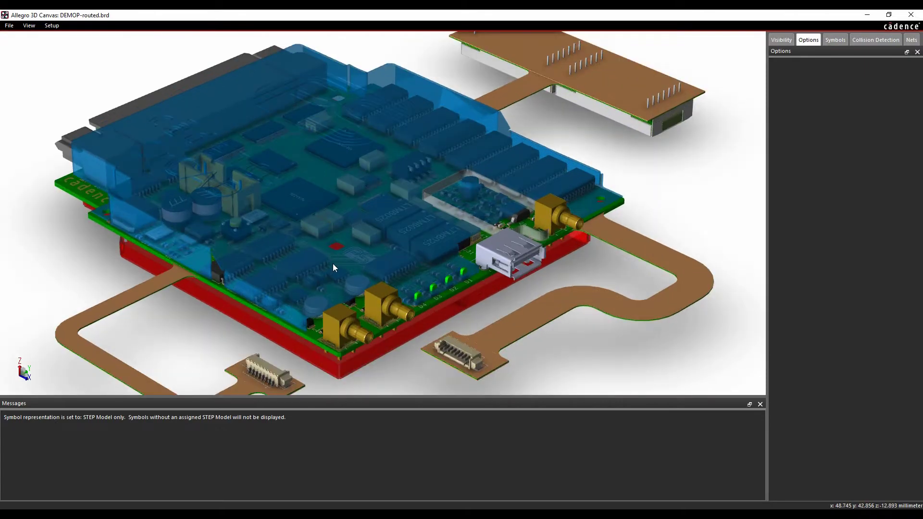
pyautogui.moveTo(335, 264); pyautogui.dragTo(327, 178)
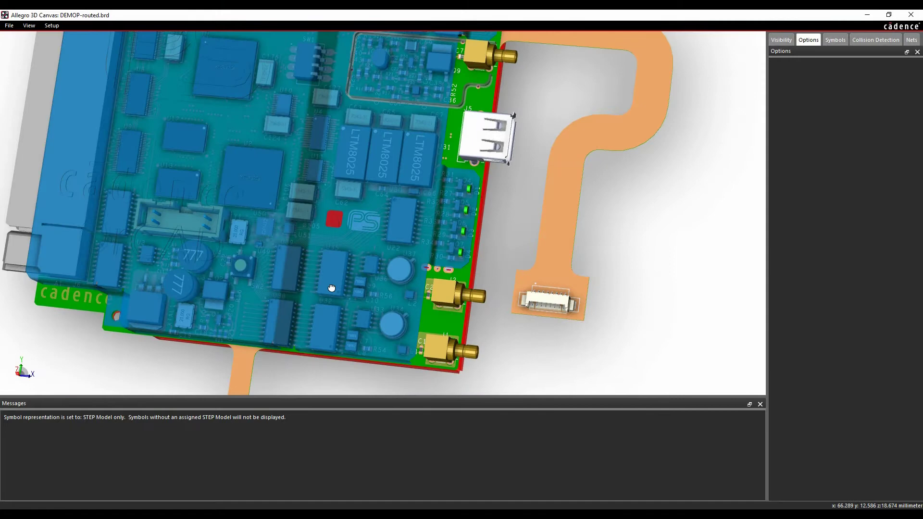
pyautogui.moveTo(328, 178); pyautogui.dragTo(393, 277, button='middle')
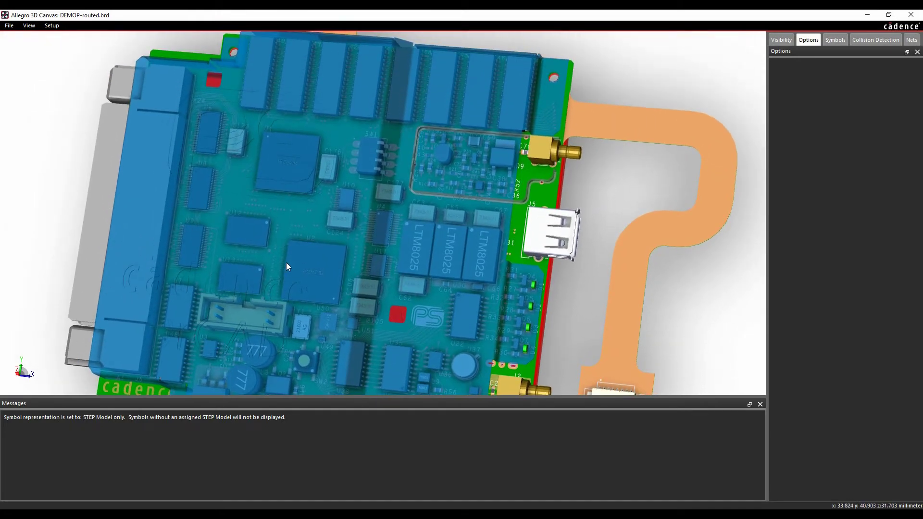
# Step: Open the 3D Canvas Preferences at Symbol Representation, showing 51% mechanical transparency
pyautogui.click(52, 26)
pyautogui.click(59, 36)
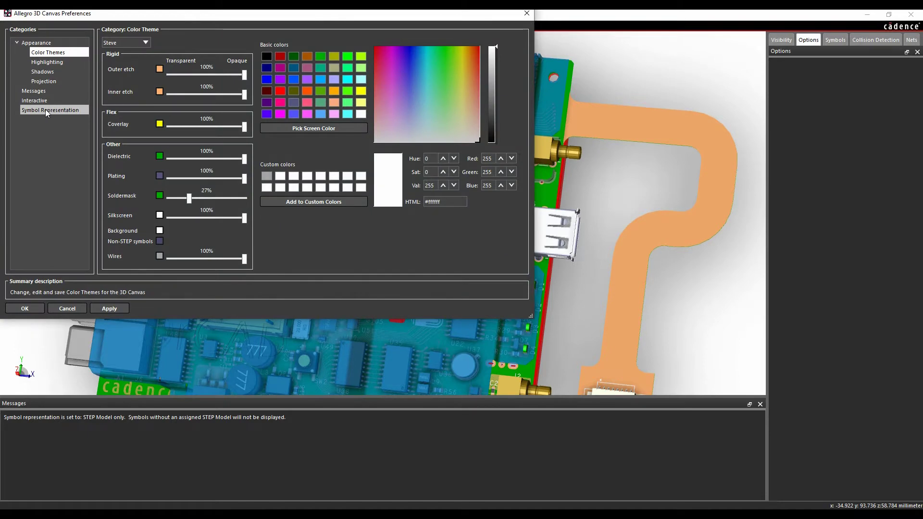
pyautogui.click(45, 109)
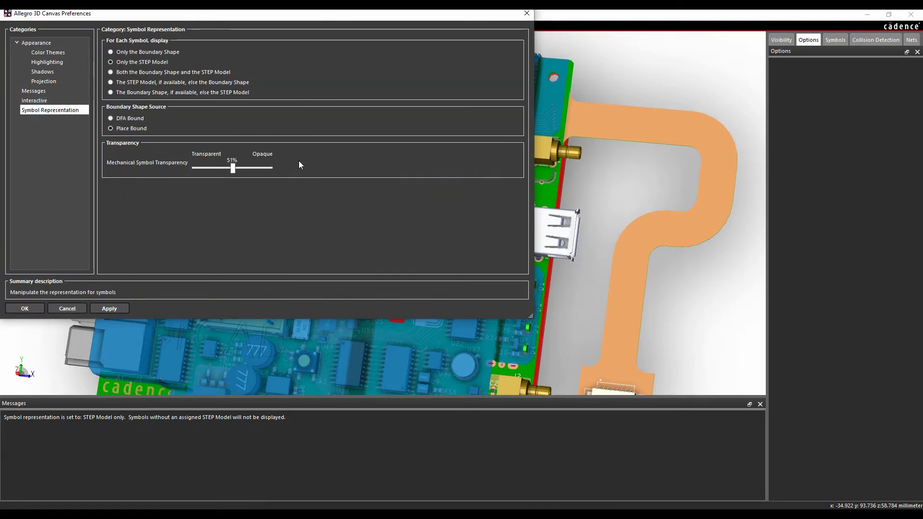
# Step: Close the preferences and fold all six flex bends to their full angles
pyautogui.click(25, 308)
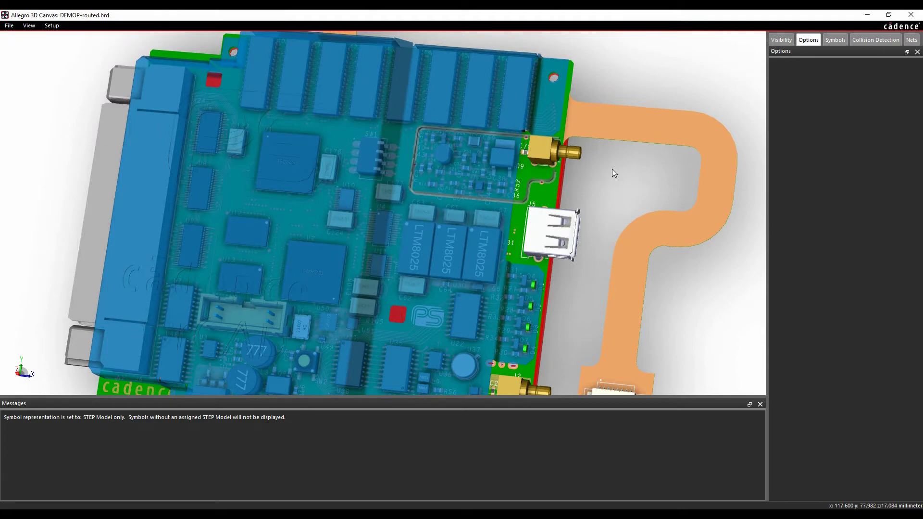
pyautogui.rightClick(612, 169)
pyautogui.click(630, 185)
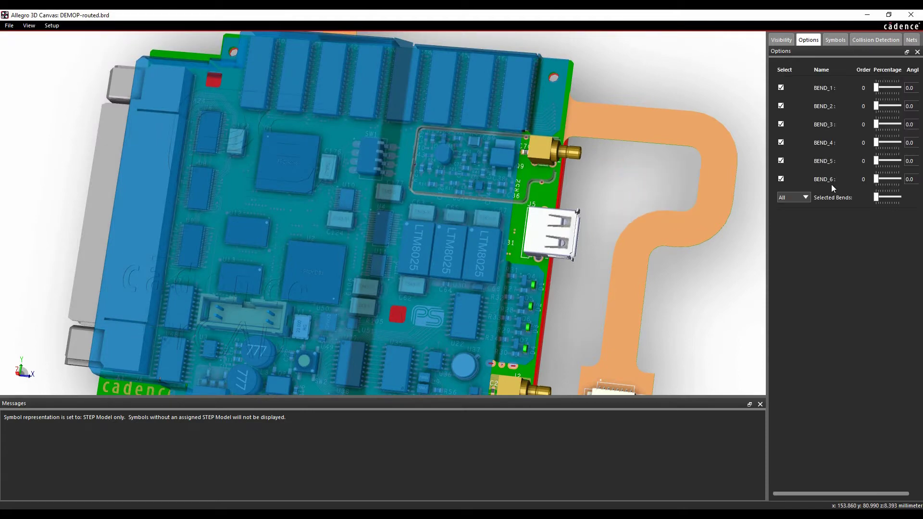
pyautogui.click(900, 198)
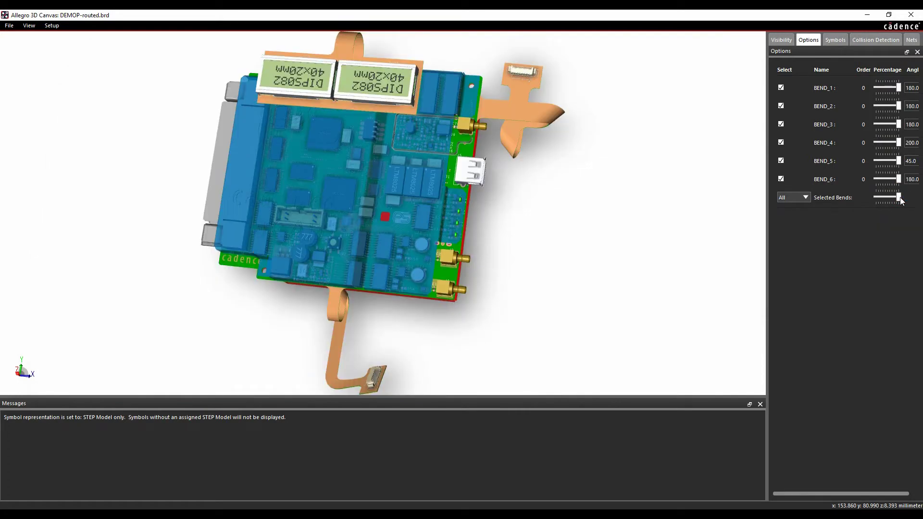
pyautogui.click(588, 192)
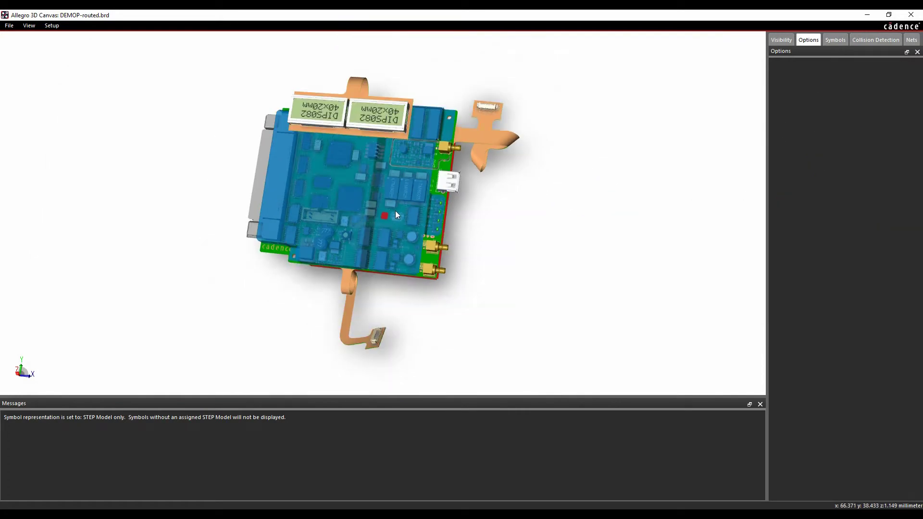
# Step: Orbit the bent board and isolate the left connector
pyautogui.moveTo(364, 203); pyautogui.dragTo(365, 182)
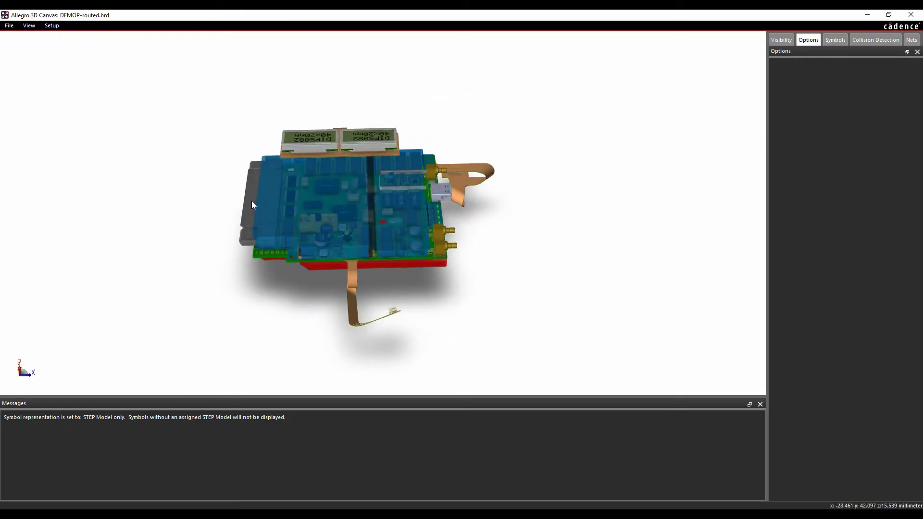
pyautogui.click(254, 205)
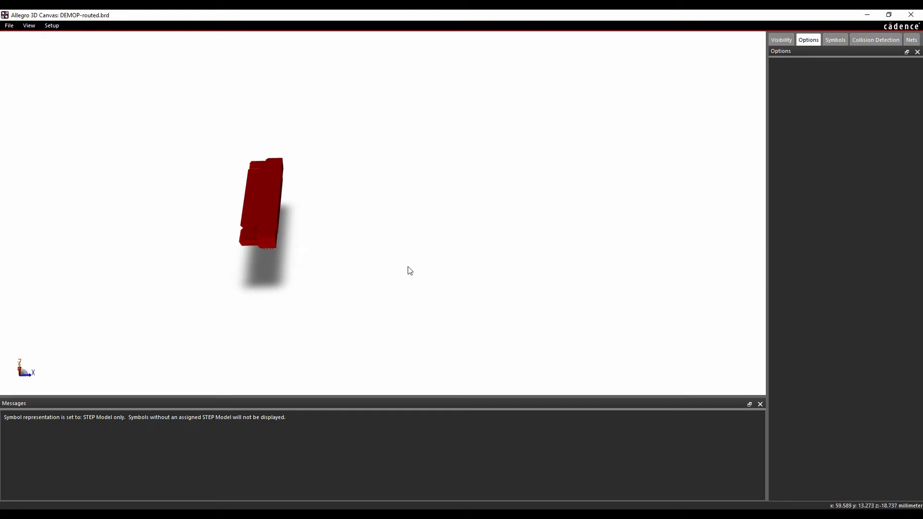
pyautogui.scroll(2, 260, 206)
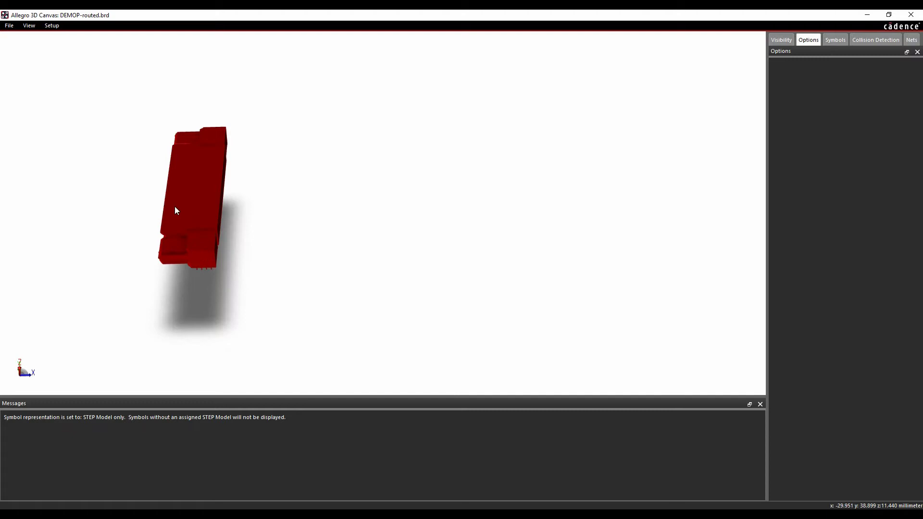
# Step: In Highlighting preferences, try the Select, Vanish and Dim highlight modes
pyautogui.click(52, 26)
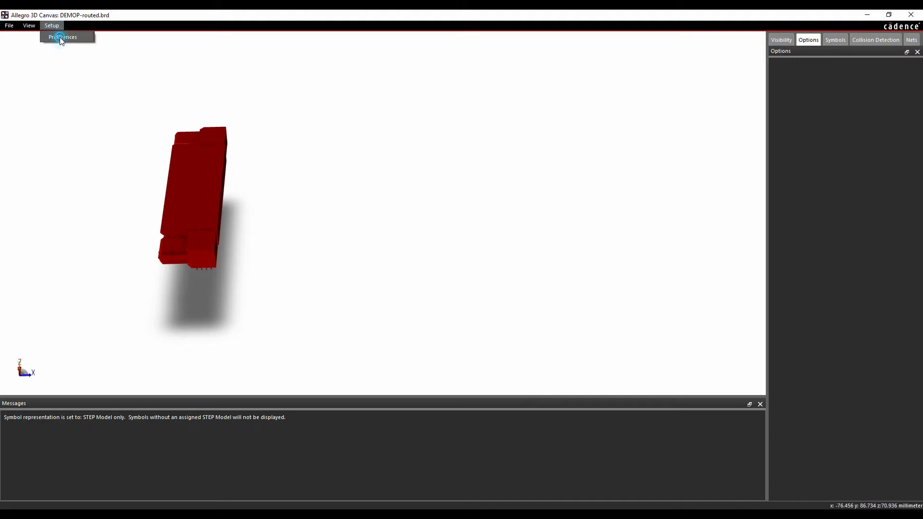
pyautogui.click(59, 37)
pyautogui.click(48, 63)
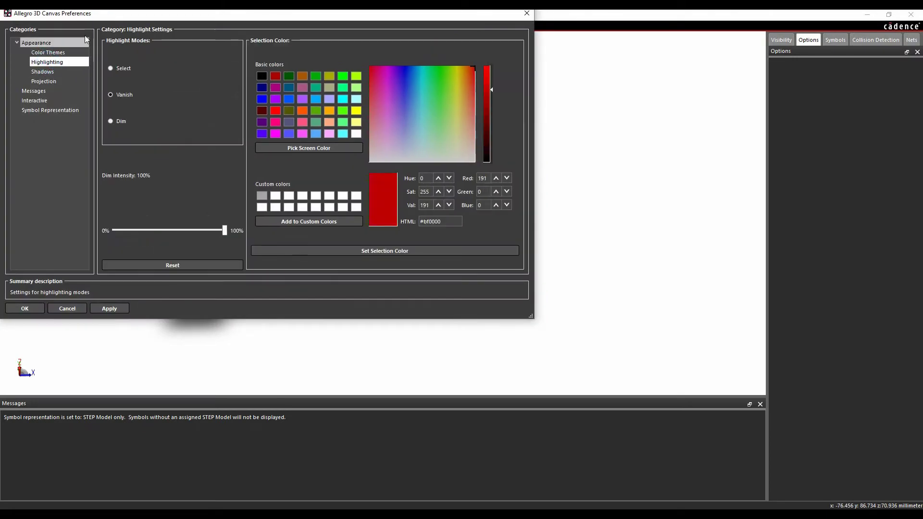
pyautogui.moveTo(144, 17); pyautogui.dragTo(463, 43)
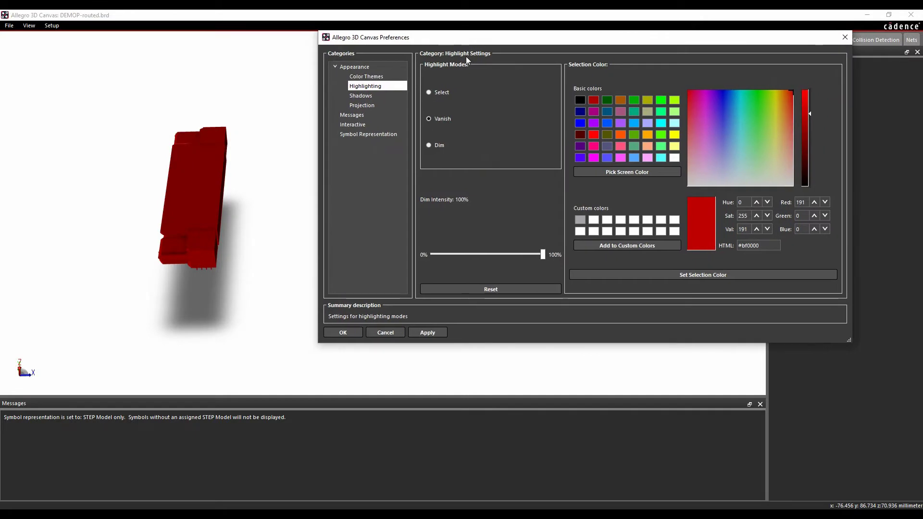
pyautogui.click(434, 94)
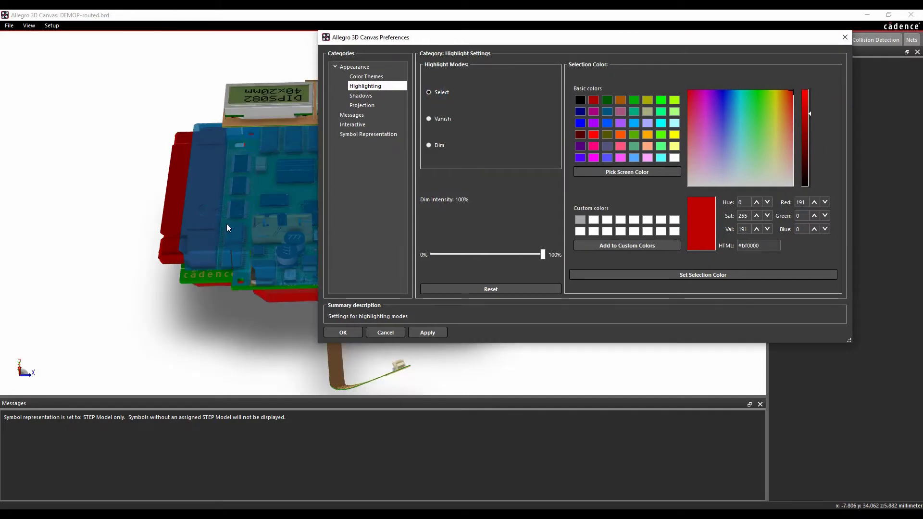
pyautogui.click(430, 120)
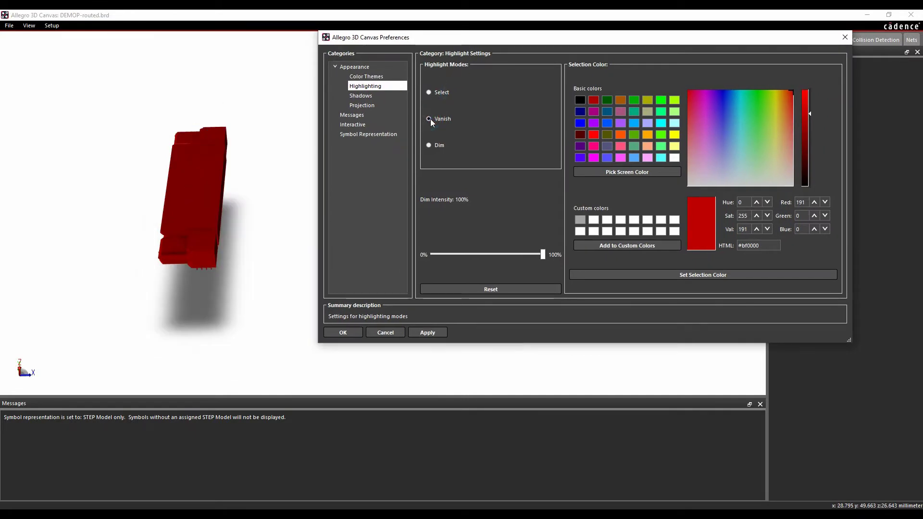
pyautogui.click(428, 145)
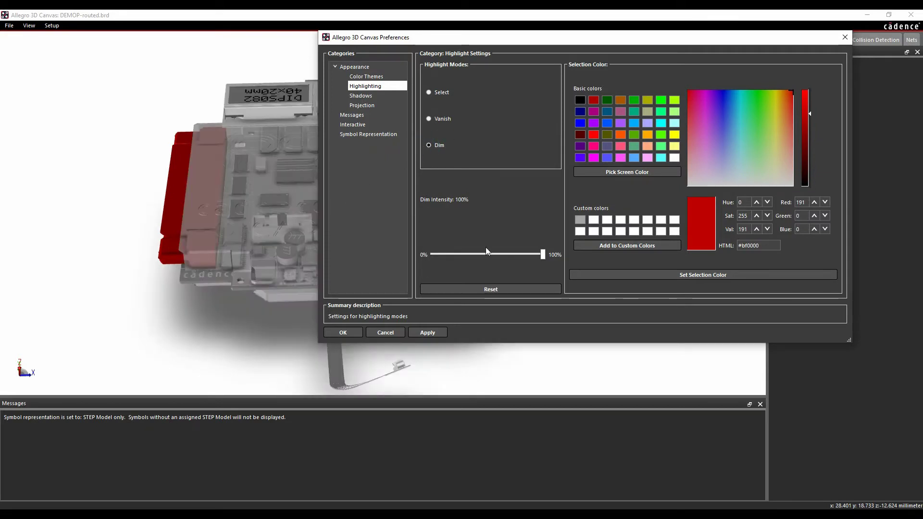
pyautogui.moveTo(452, 38); pyautogui.dragTo(594, 53)
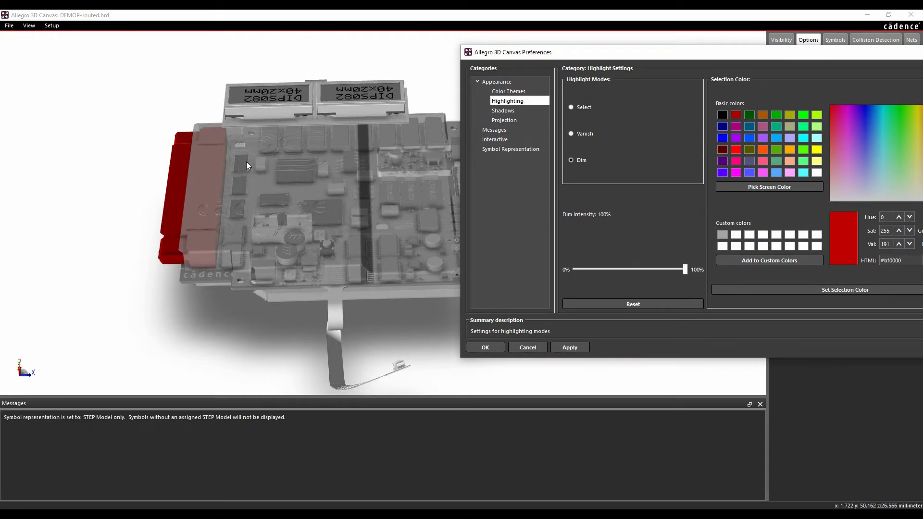
# Step: Test dim intensity at 57% and 100%, then confirm Vanish highlight mode
pyautogui.click(639, 269)
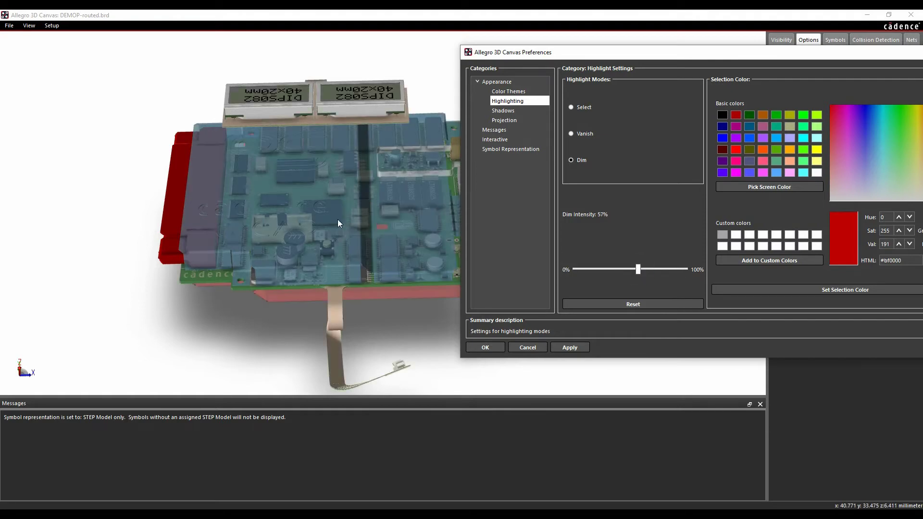
pyautogui.scroll(5, 280, 227)
pyautogui.scroll(-5, 280, 226)
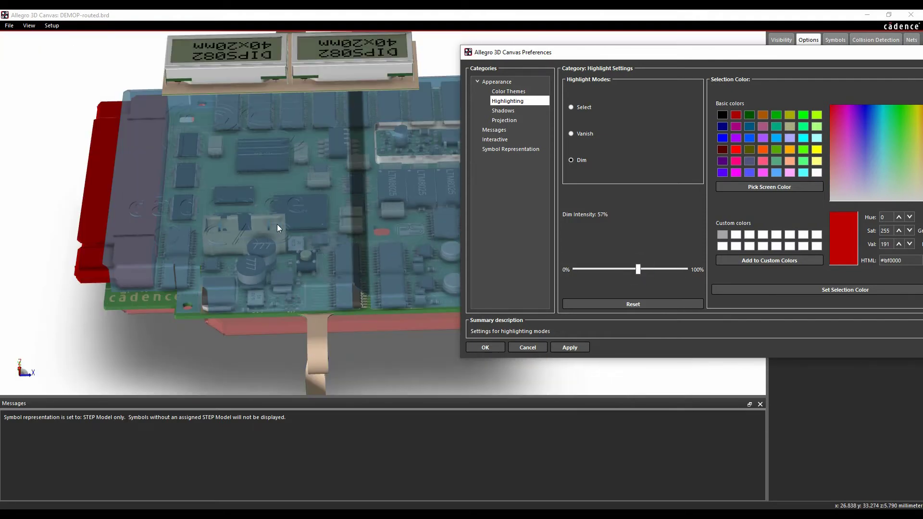
pyautogui.click(685, 269)
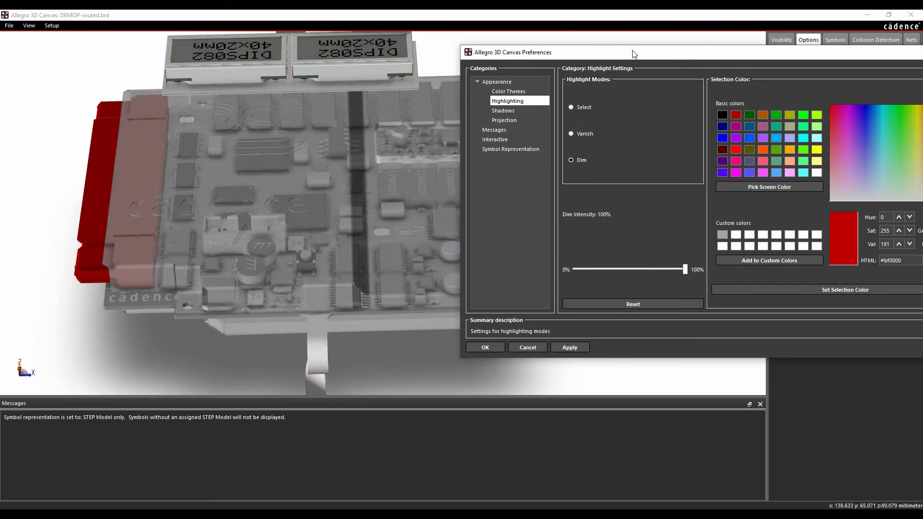
pyautogui.moveTo(634, 52); pyautogui.dragTo(368, 17)
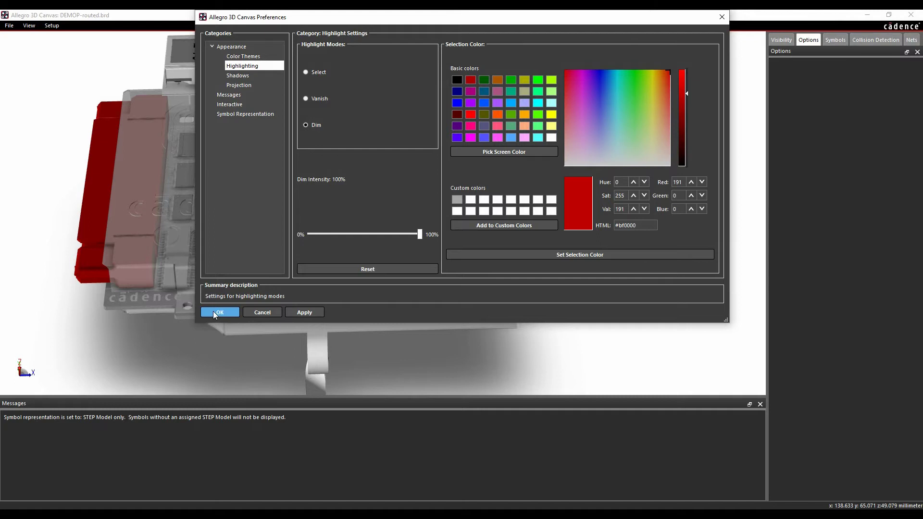
pyautogui.click(310, 71)
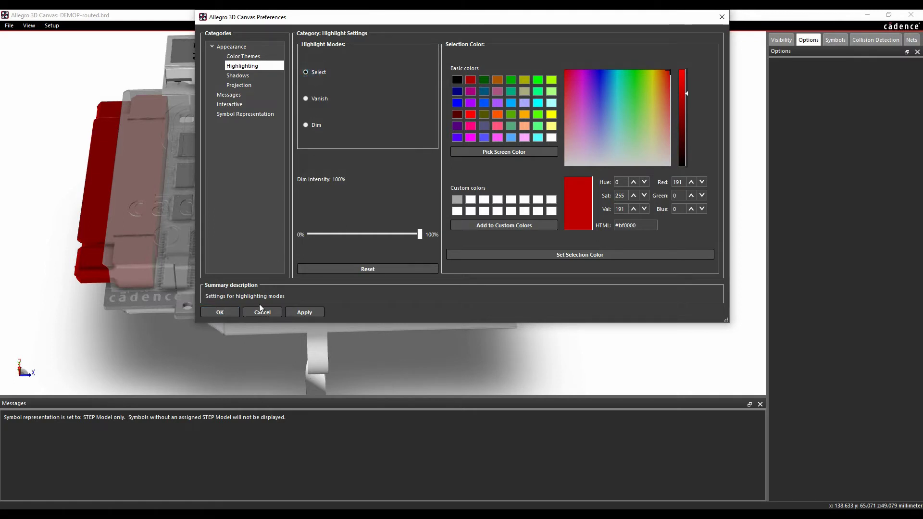
pyautogui.click(228, 314)
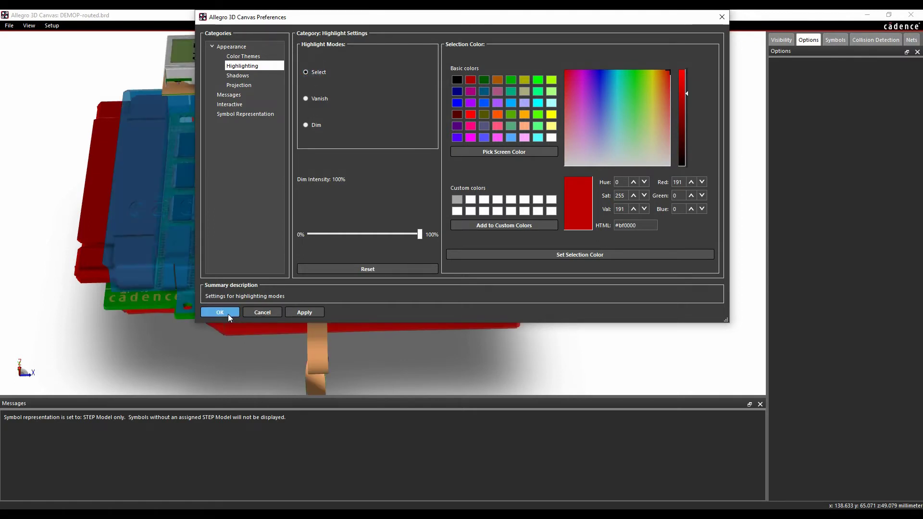
pyautogui.click(305, 98)
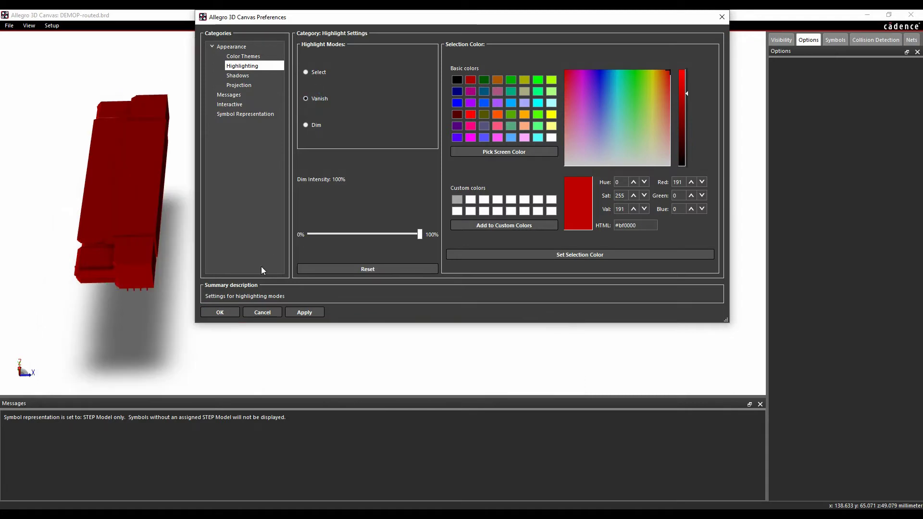
pyautogui.click(222, 313)
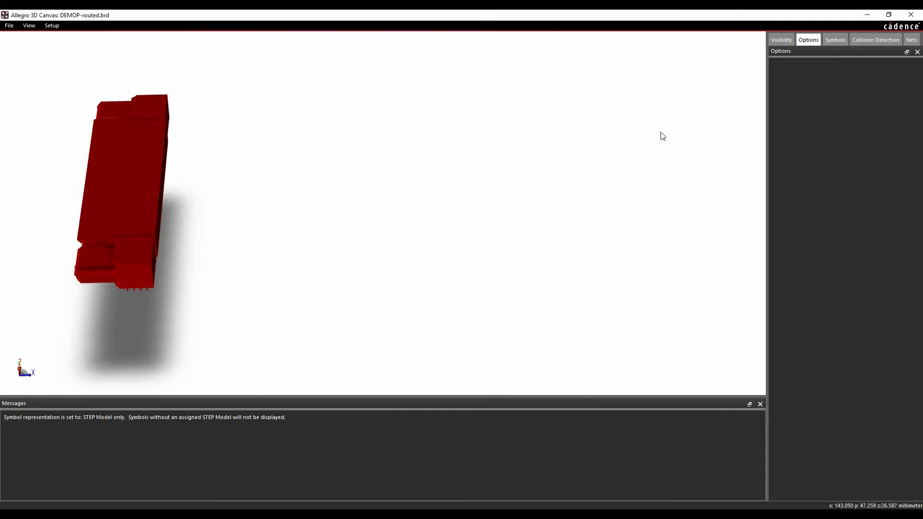
# Step: Filter the Nets panel to the DDR_DQ match group and select all 32 nets
pyautogui.click(913, 41)
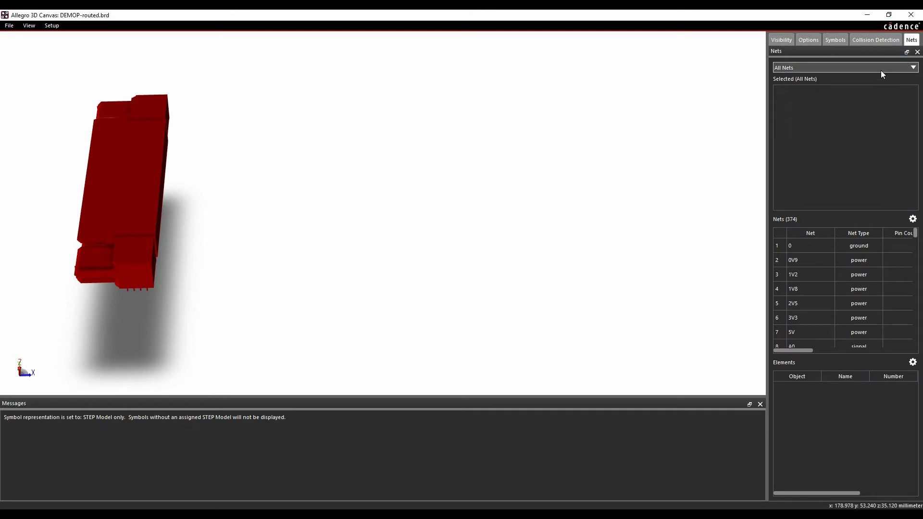
pyautogui.click(838, 66)
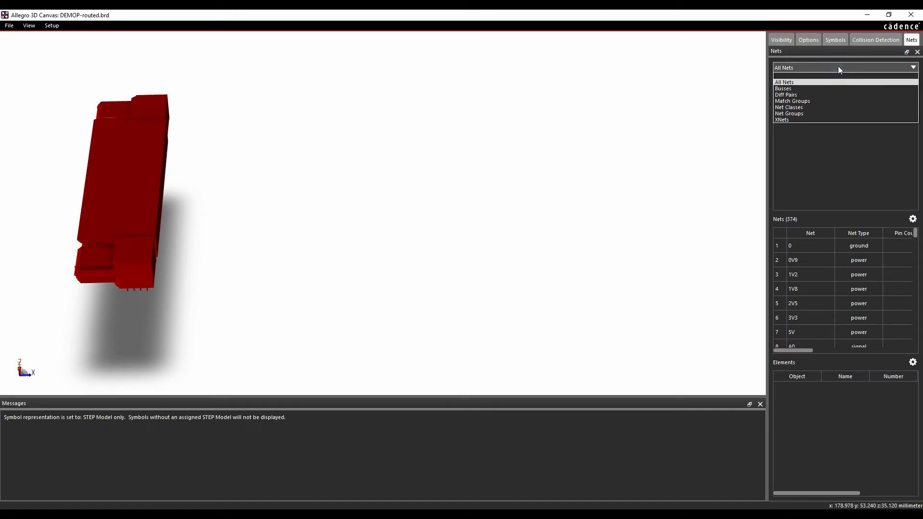
pyautogui.click(820, 101)
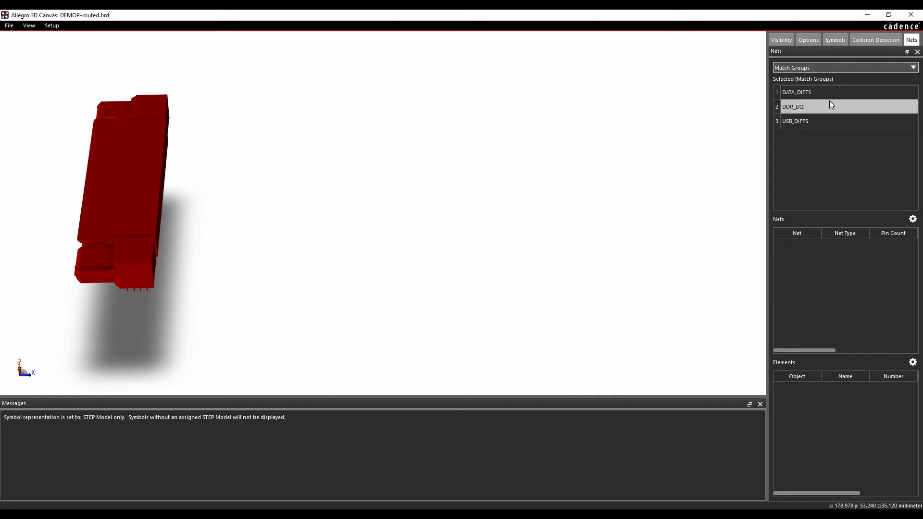
pyautogui.click(813, 108)
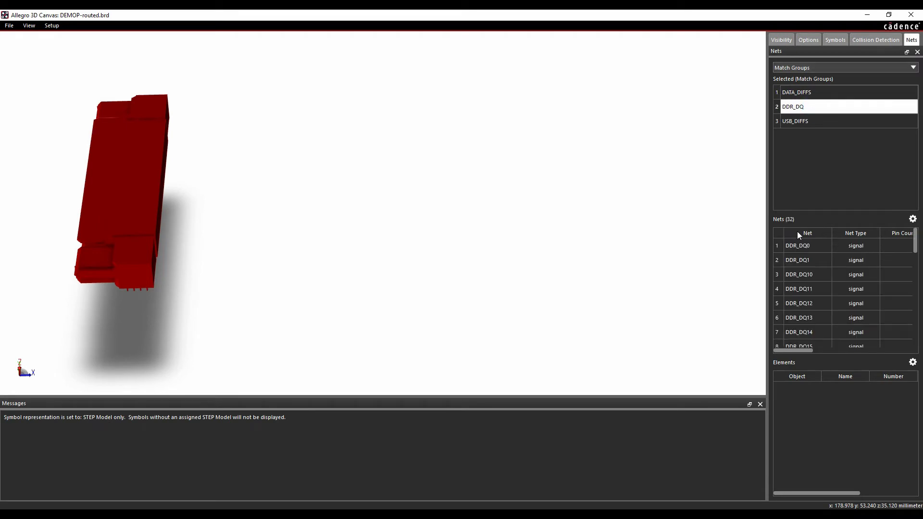
pyautogui.click(800, 247)
pyautogui.moveTo(915, 243); pyautogui.dragTo(914, 332)
pyautogui.keyDown('shift'); pyautogui.click(807, 341); pyautogui.keyUp('shift')
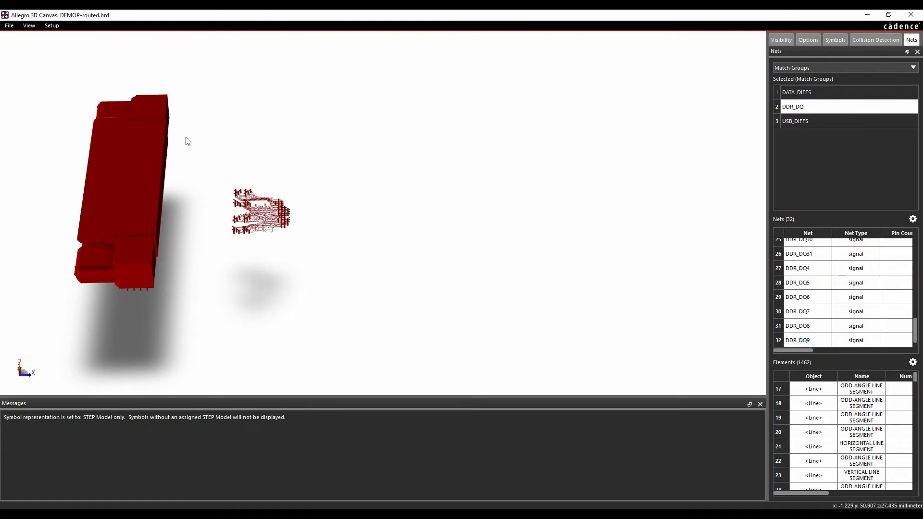
# Step: Zoom, centre and tilt the DDR_DQ traces into an oblique 3D view
pyautogui.scroll(5, 259, 247)
pyautogui.moveTo(109, 241); pyautogui.dragTo(291, 259, button='middle')
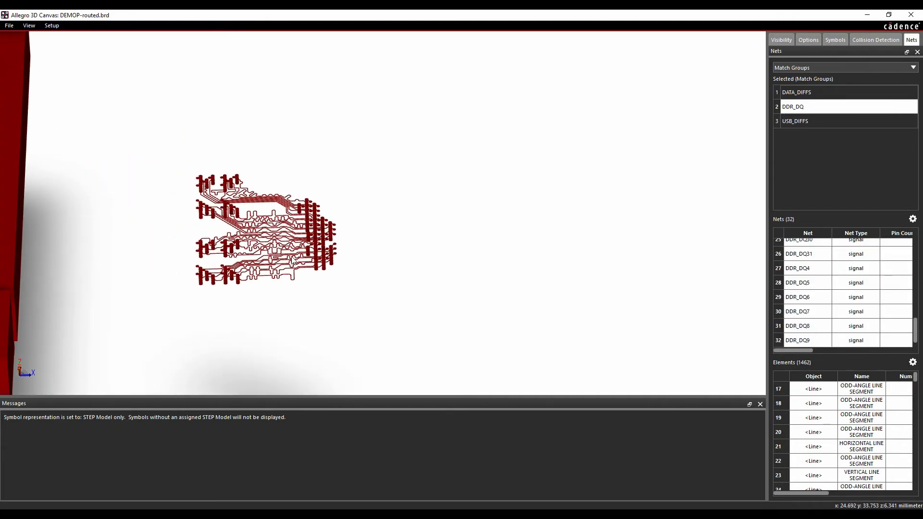
pyautogui.scroll(3, 291, 260)
pyautogui.moveTo(228, 258); pyautogui.dragTo(303, 244, button='middle')
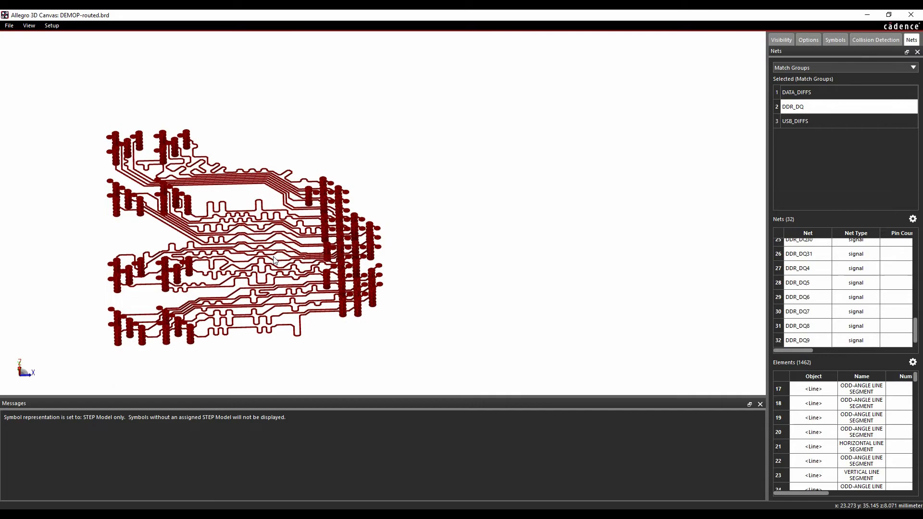
pyautogui.moveTo(276, 260)
pyautogui.mouseDown()
pyautogui.moveTo(247, 262)
pyautogui.moveTo(260, 272)
pyautogui.moveTo(346, 275)
pyautogui.moveTo(391, 301)
pyautogui.moveTo(393, 259)
pyautogui.mouseUp()
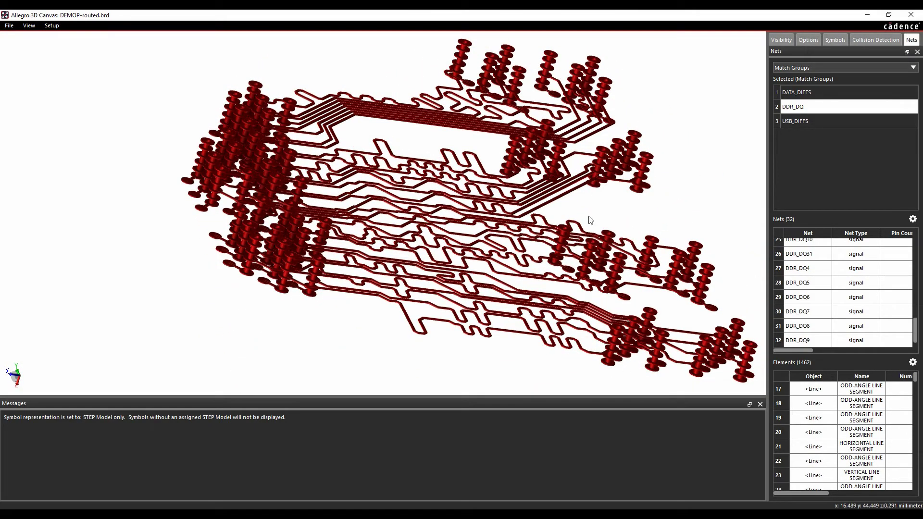
pyautogui.scroll(2, 569, 262)
pyautogui.scroll(-5, 577, 250)
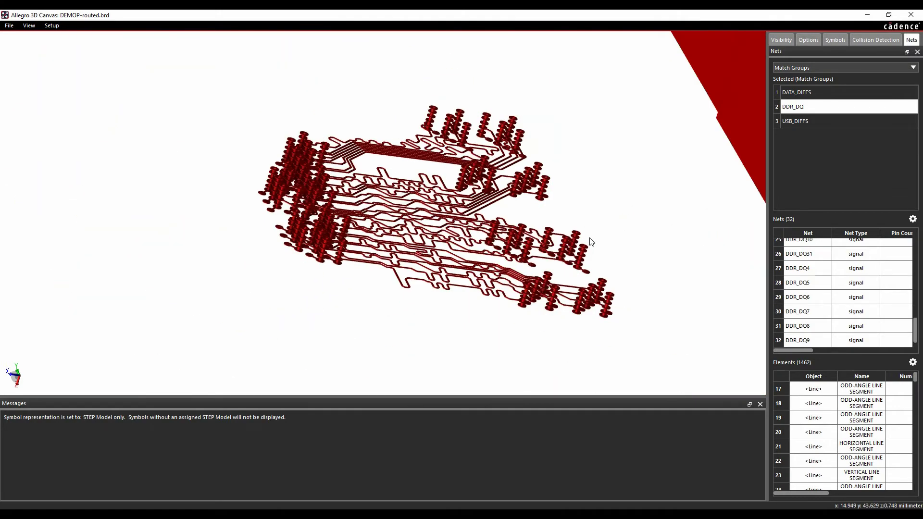
pyautogui.click(797, 68)
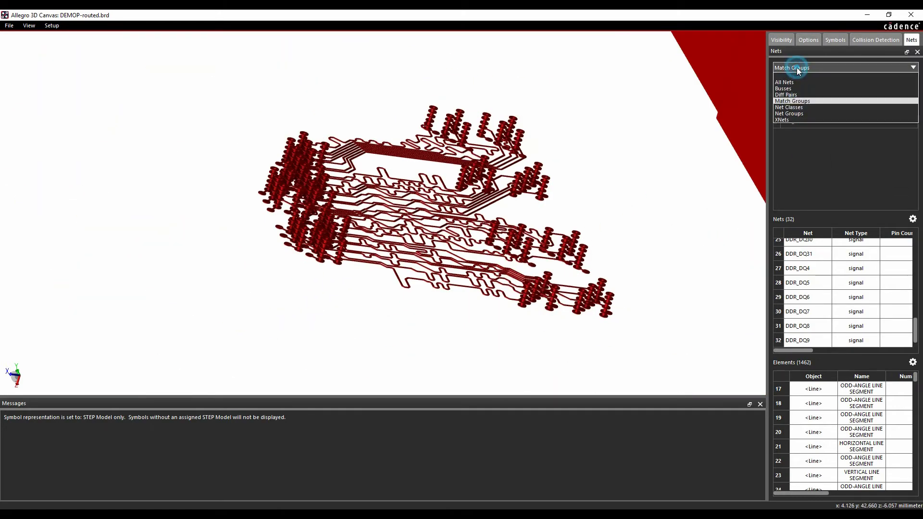
# Step: Return the Nets list to All Nets and isolate the ground net 0 plane
pyautogui.click(799, 83)
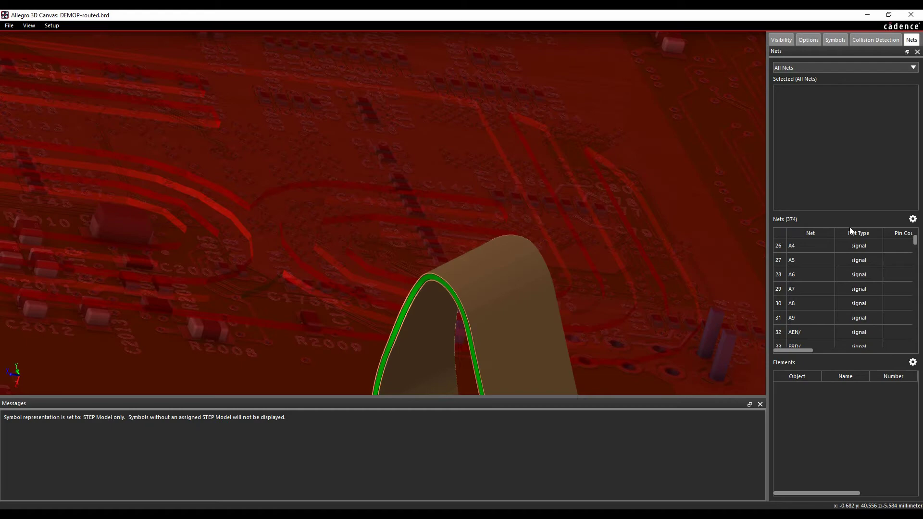
pyautogui.moveTo(915, 240); pyautogui.dragTo(915, 231)
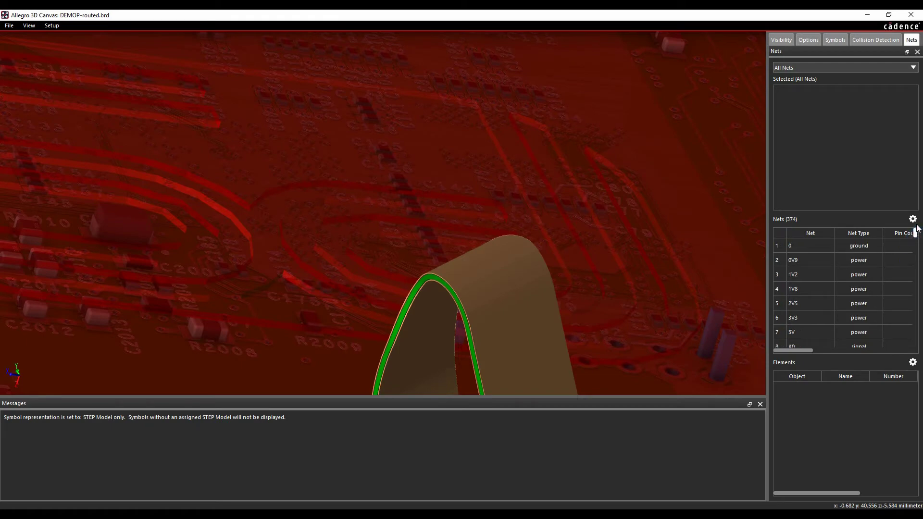
pyautogui.click(814, 244)
pyautogui.scroll(-5, 440, 242)
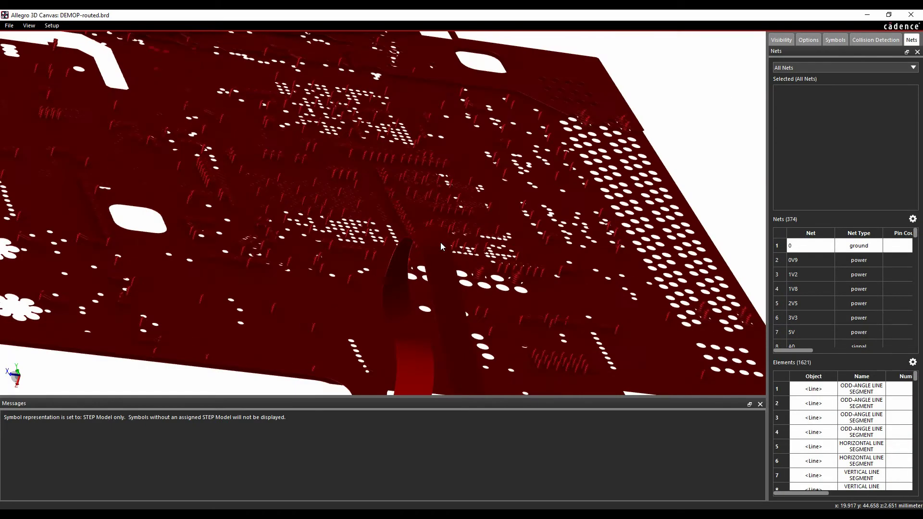
pyautogui.moveTo(397, 227); pyautogui.dragTo(358, 240)
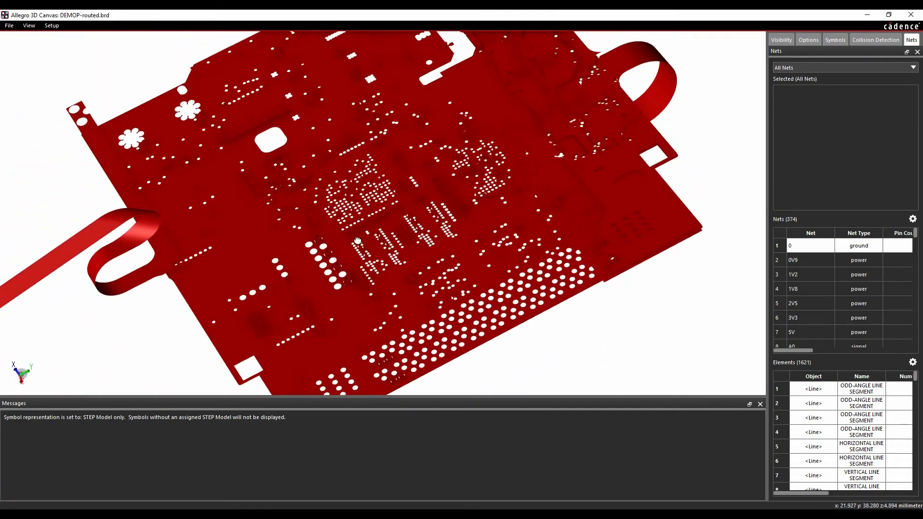
# Step: Isolate the 1V8 power net and tilt its plane to an oblique view
pyautogui.click(798, 289)
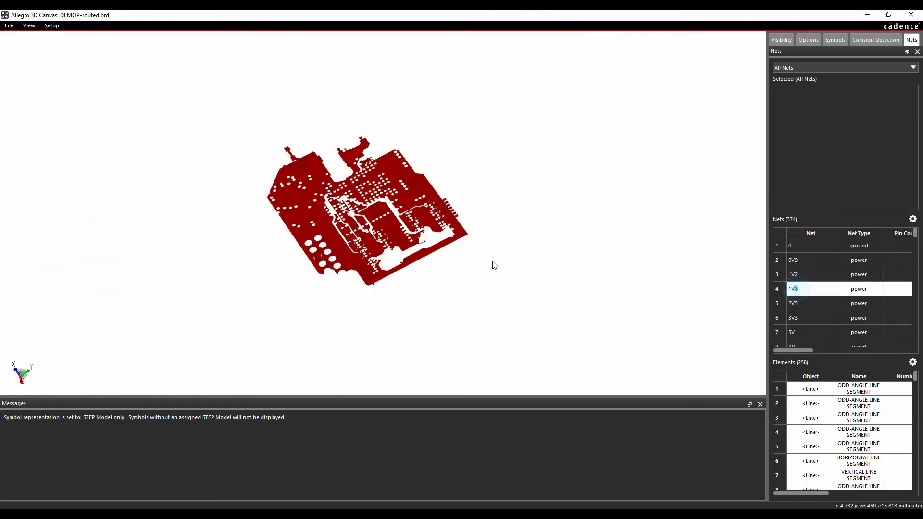
pyautogui.scroll(5, 358, 203)
pyautogui.moveTo(413, 228); pyautogui.dragTo(491, 220)
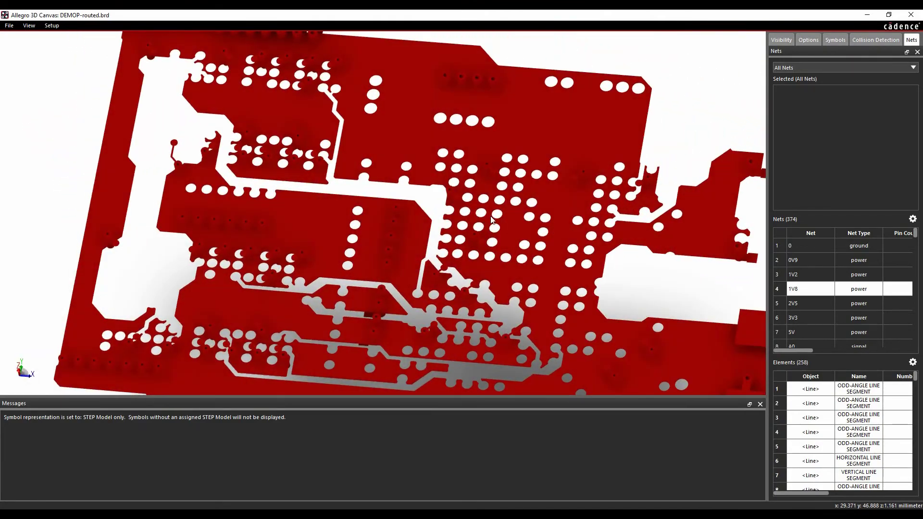
# Step: Clear the net filter and open the Collision Detection panel
pyautogui.click(788, 68)
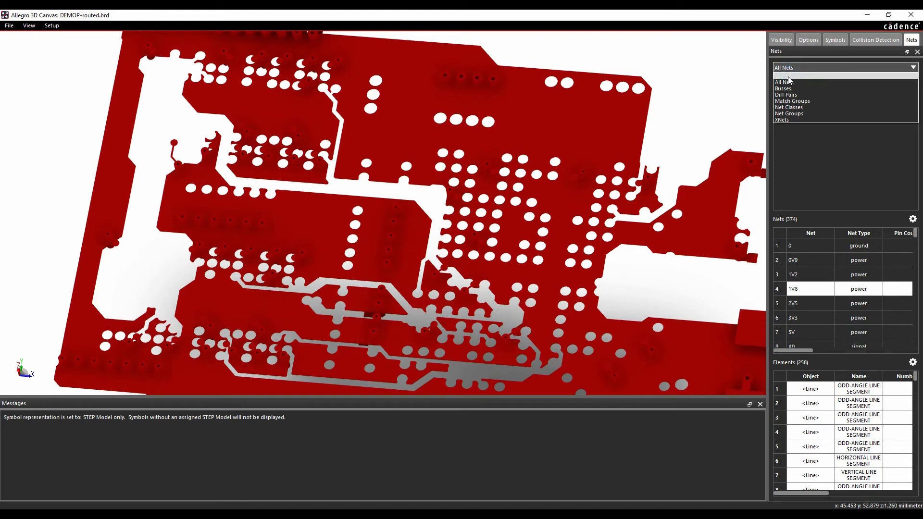
pyautogui.click(787, 82)
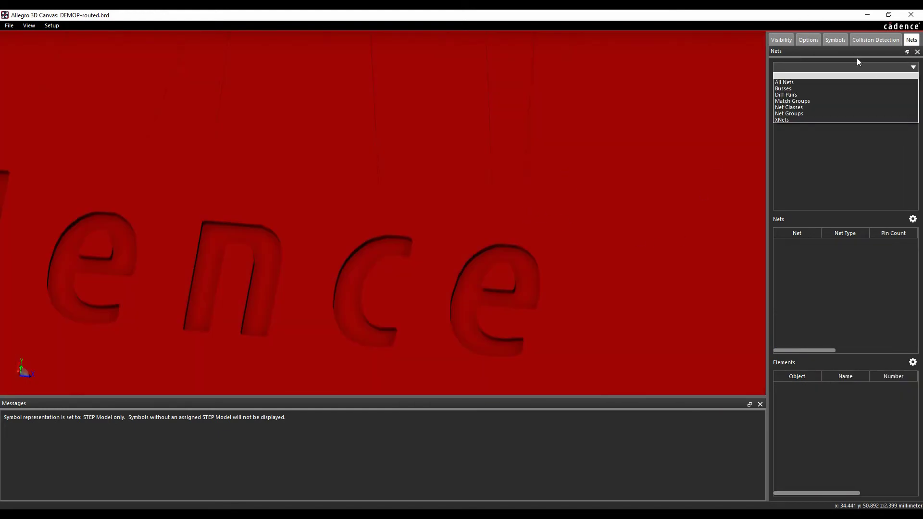
pyautogui.click(874, 39)
pyautogui.scroll(-5, 454, 210)
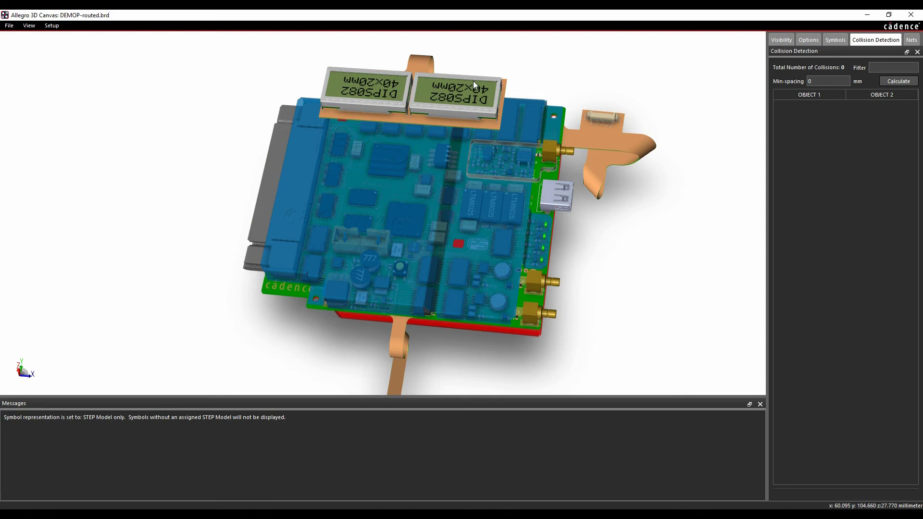
# Step: Isolate the flex ribbon, orbit around it, then rotate the whole board
pyautogui.click(419, 65)
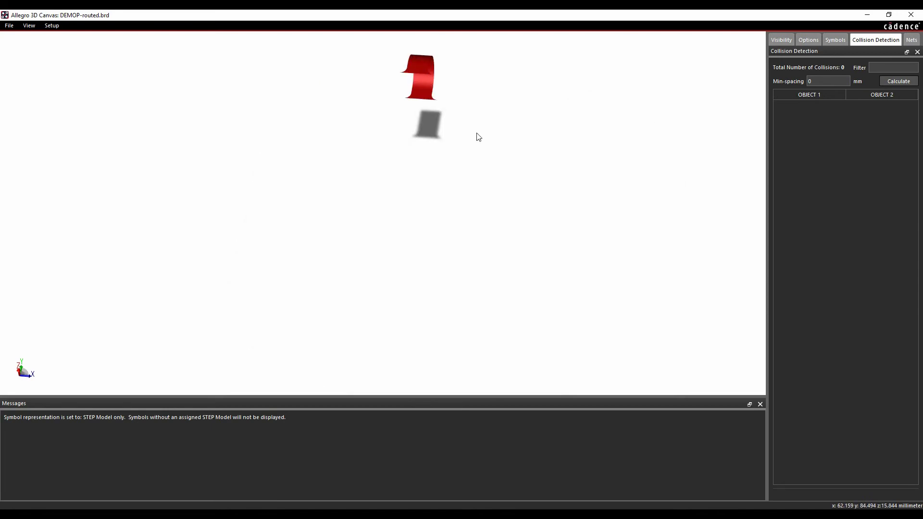
pyautogui.moveTo(476, 138); pyautogui.dragTo(398, 295, button='middle')
pyautogui.moveTo(397, 294); pyautogui.dragTo(418, 222)
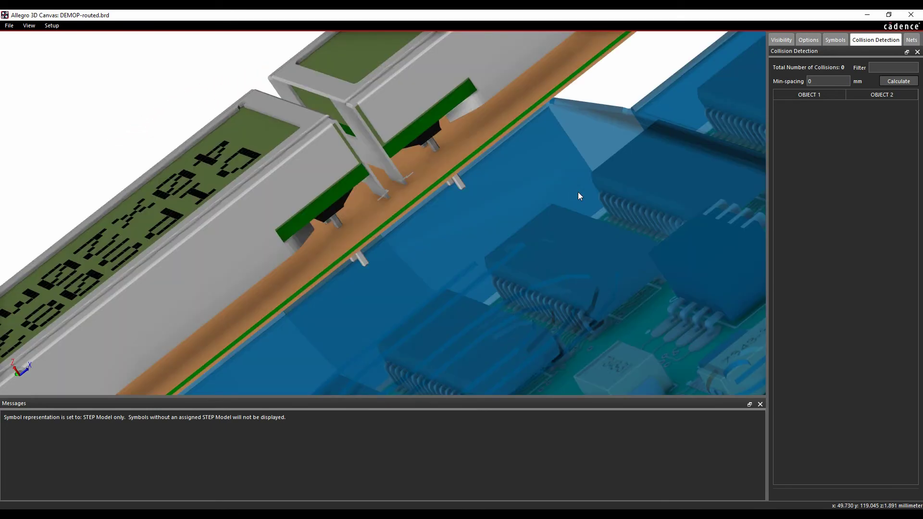
pyautogui.scroll(-5, 577, 195)
pyautogui.moveTo(575, 198); pyautogui.dragTo(468, 262)
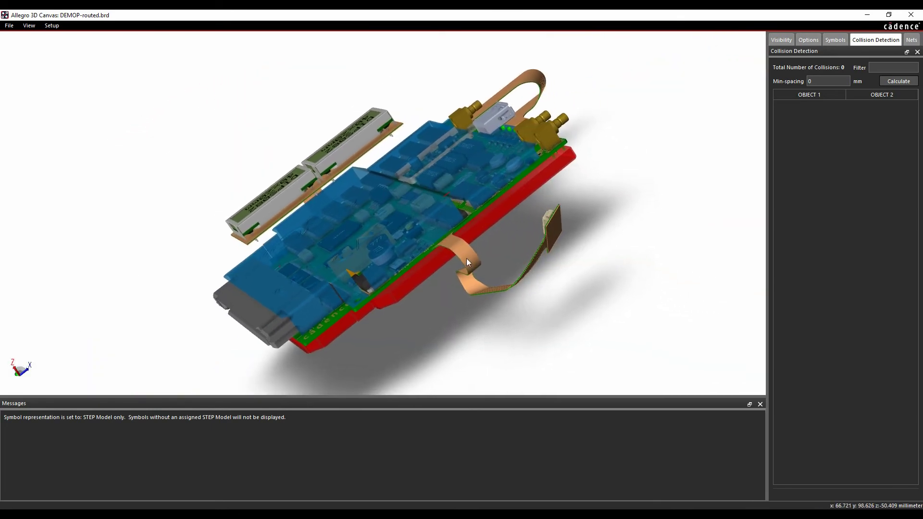
# Step: Isolate the red flex ribbon bend, then pan, rotate and zoom to inspect its folds
pyautogui.click(468, 261)
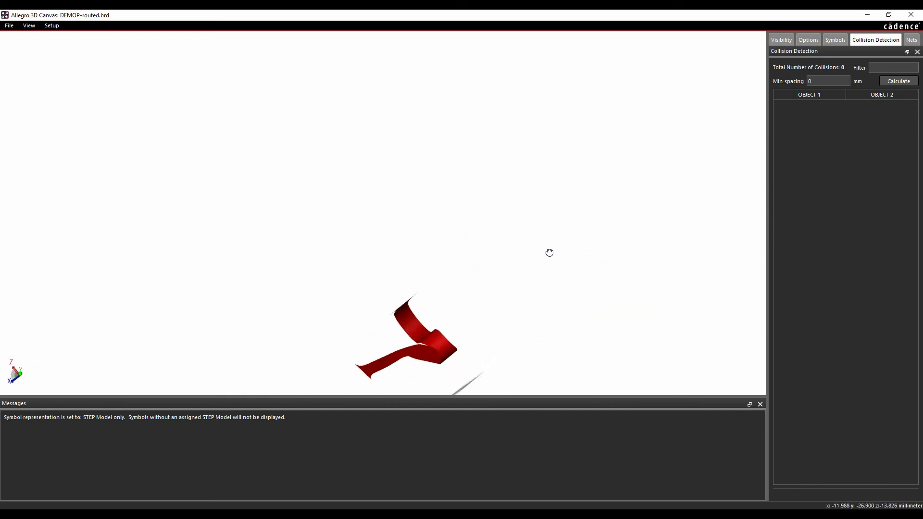
pyautogui.moveTo(466, 331); pyautogui.dragTo(366, 167, button='middle')
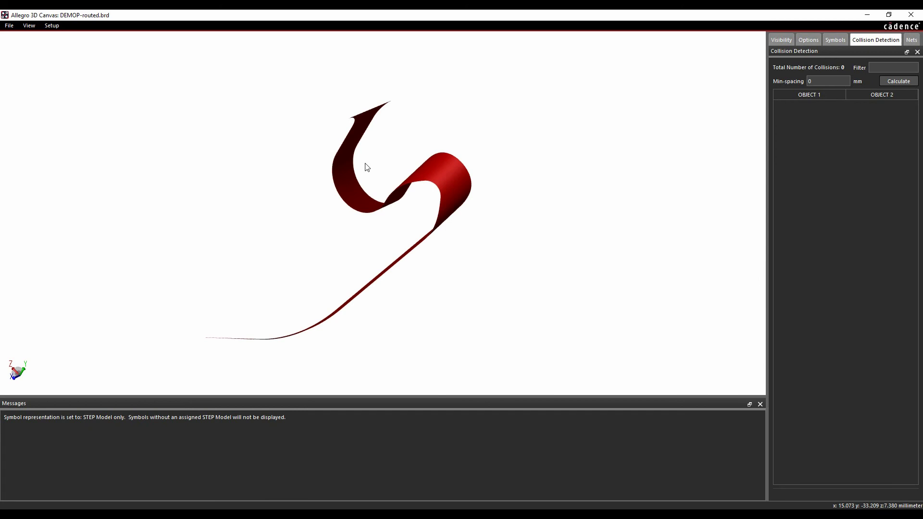
pyautogui.moveTo(391, 261); pyautogui.dragTo(350, 295)
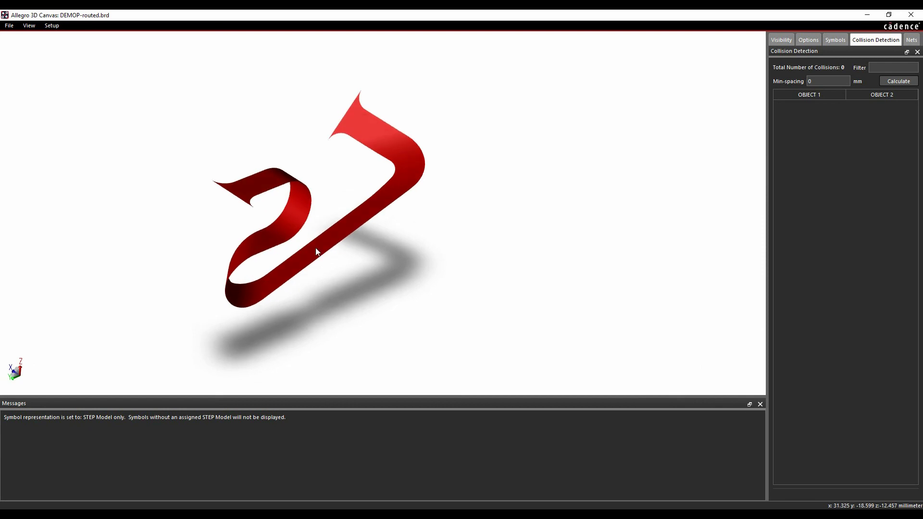
pyautogui.scroll(5, 313, 243)
pyautogui.scroll(-5, 308, 235)
pyautogui.moveTo(358, 238)
pyautogui.mouseDown()
pyautogui.moveTo(401, 226)
pyautogui.moveTo(384, 305)
pyautogui.moveTo(363, 248)
pyautogui.mouseUp()
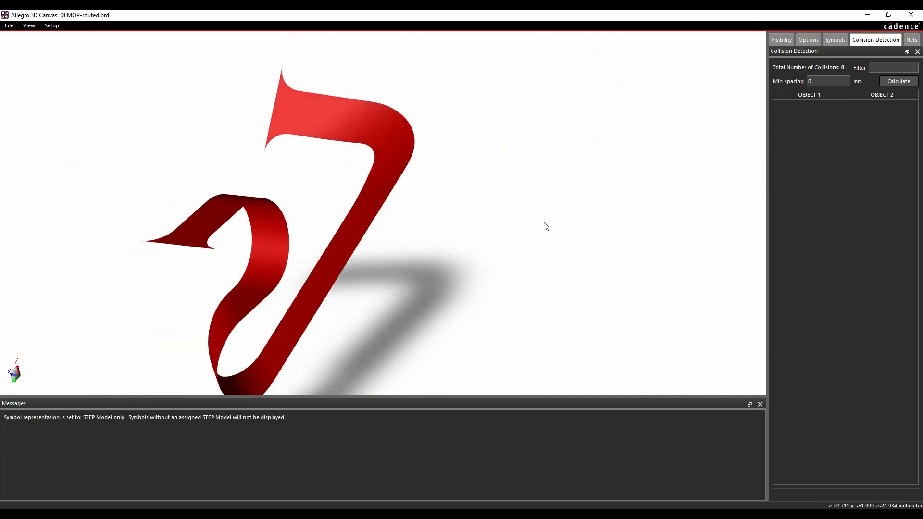